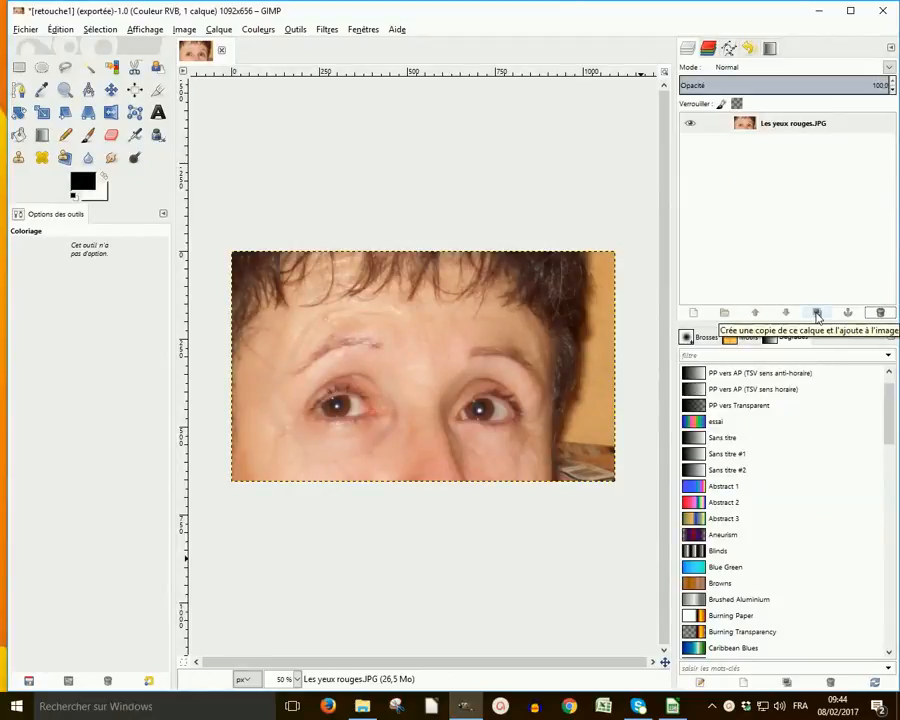
Duplicate the Les yeux rouges.JPG layer
left_click(817, 313)
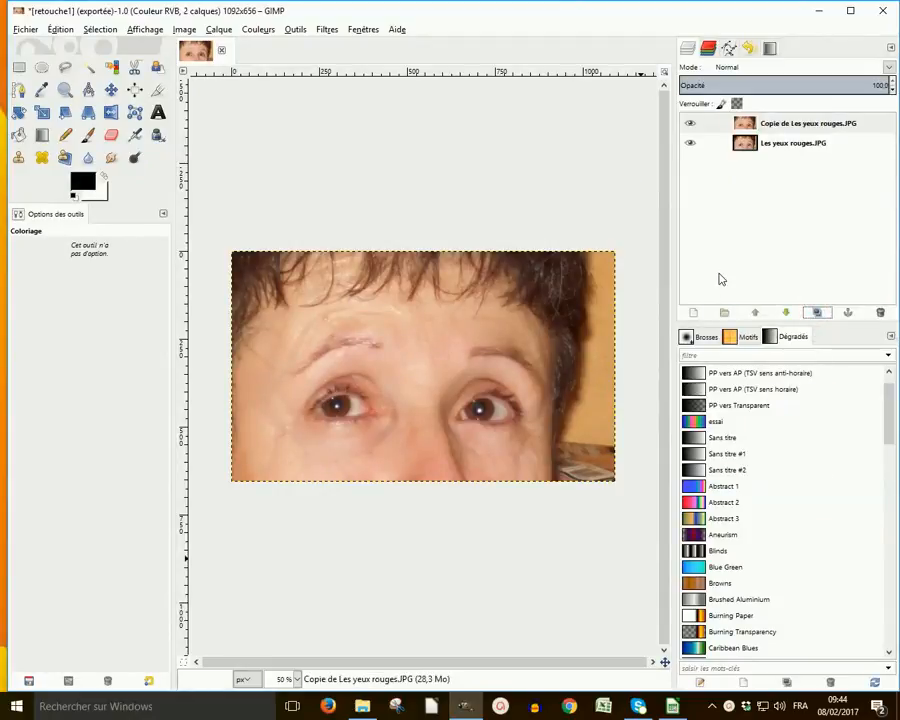
Outline the iris of the eye on the photo's right side with a new closed freehand selection that replaces any current selection
key("1")
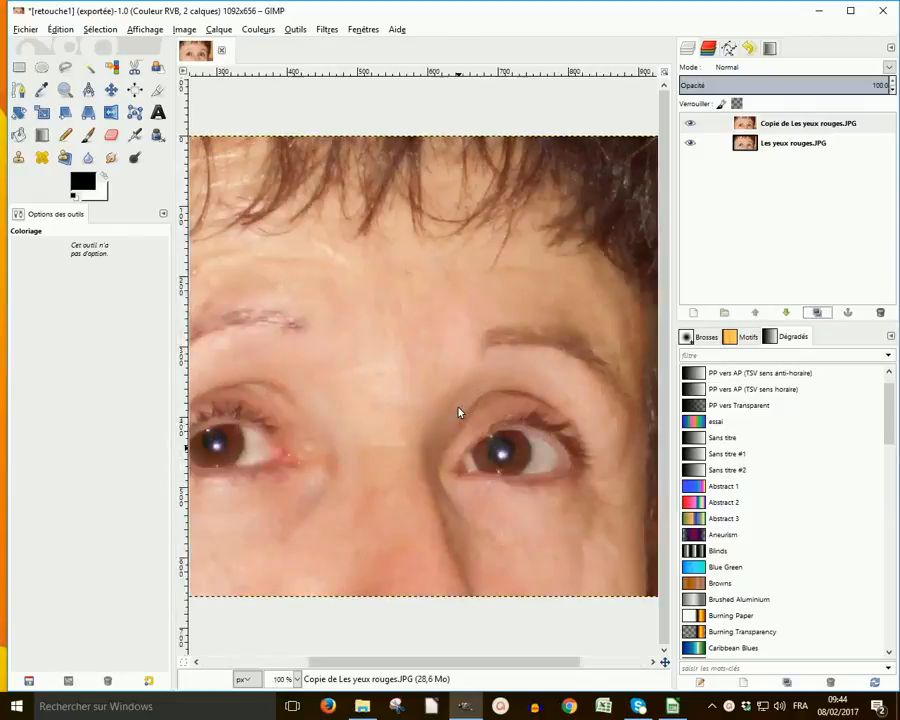
scroll(458, 412, "up", 1)
scroll(343, 302, "up", 1)
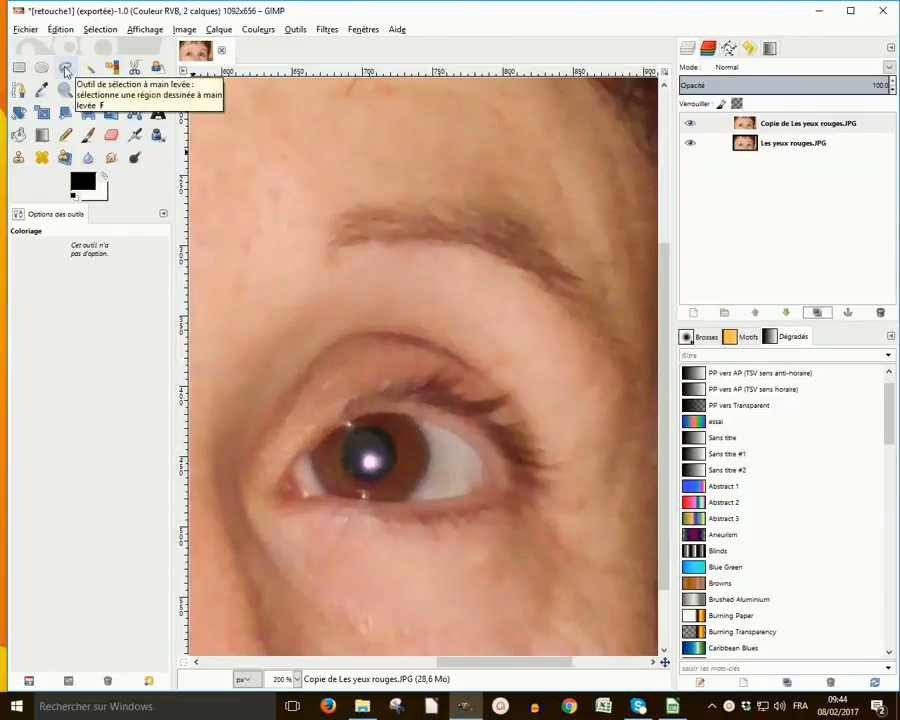
left_click(65, 68)
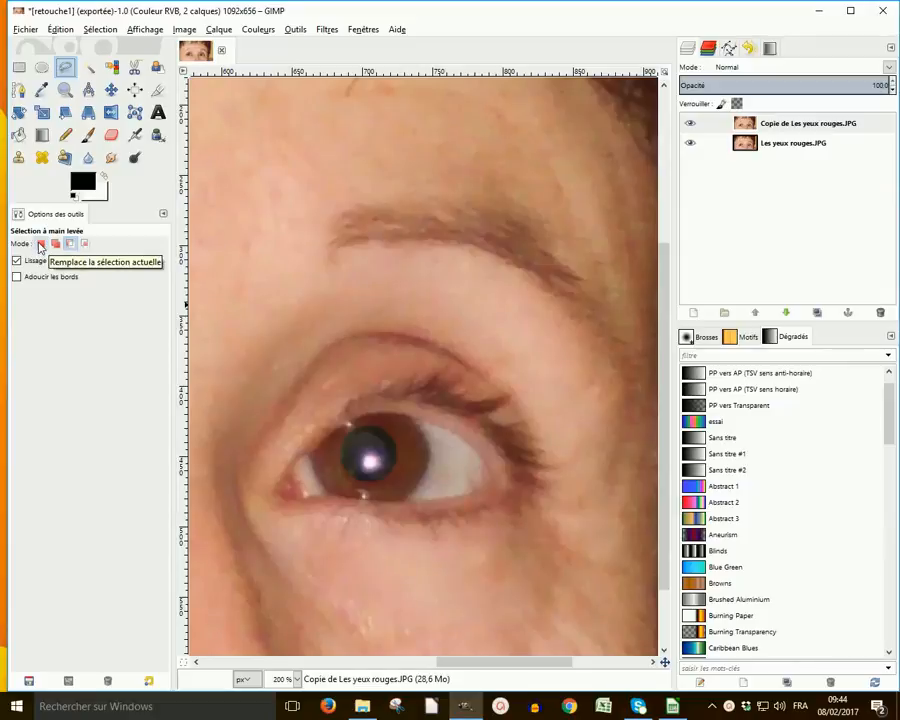
left_click(311, 448)
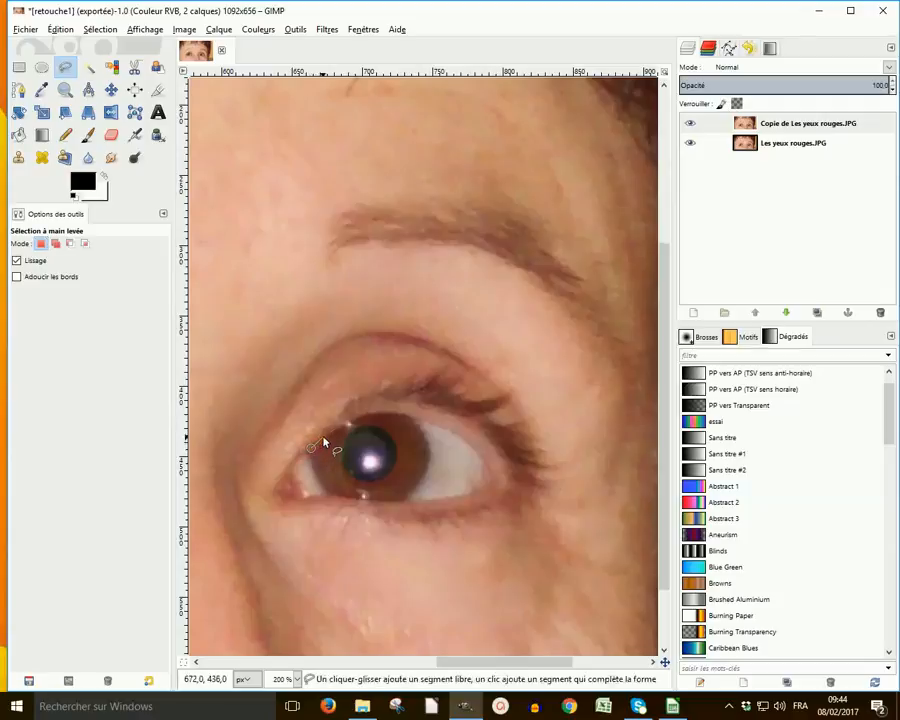
left_click(357, 418)
left_click(379, 412)
left_click(406, 416)
left_click(426, 433)
left_click(428, 450)
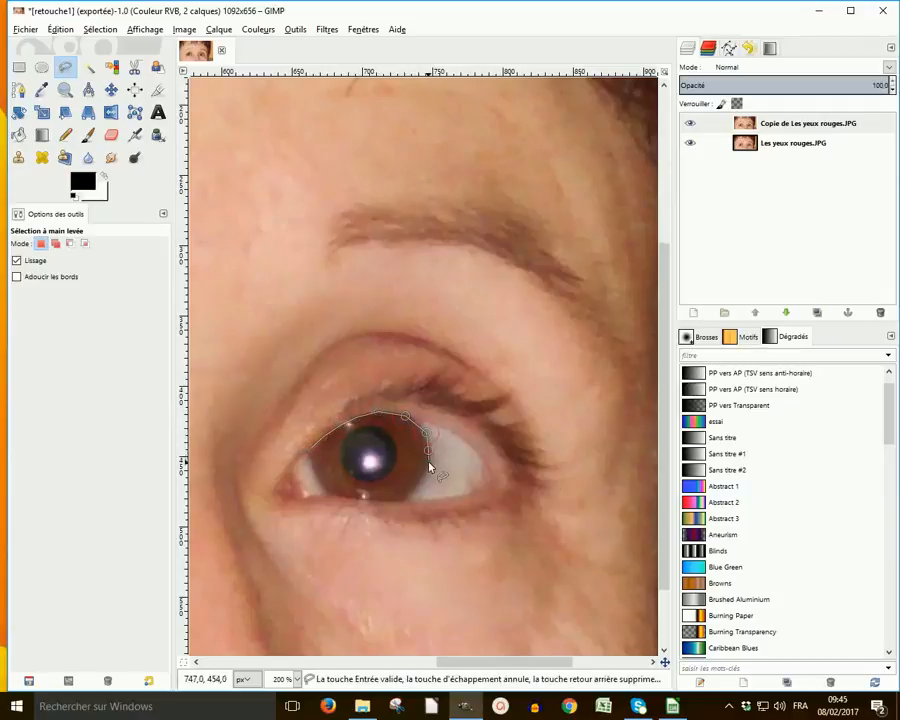
left_click(404, 498)
left_click(376, 502)
left_click(342, 496)
left_click(327, 473)
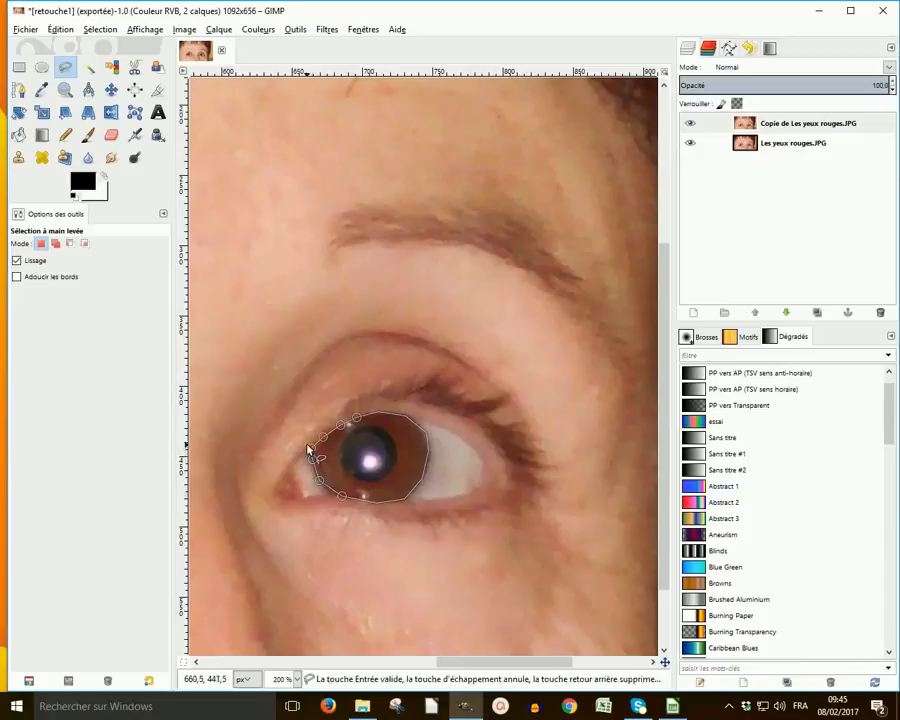
left_click(312, 451)
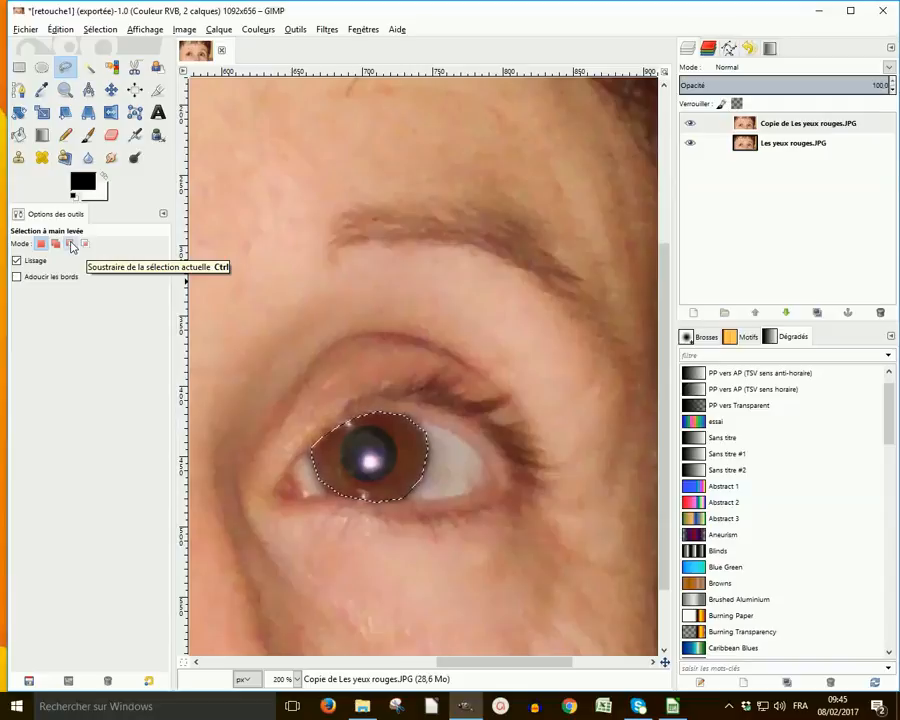
Subtract the pupil of the eye on the photo's right side from the selection with a closed freehand outline
left_click(70, 244)
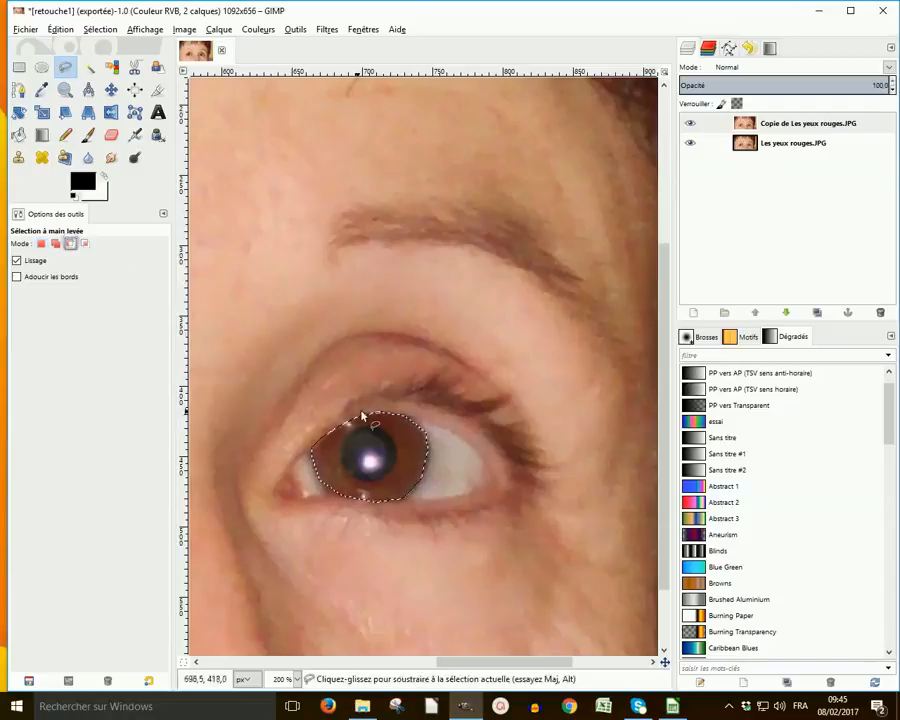
left_click(376, 430)
left_click(391, 437)
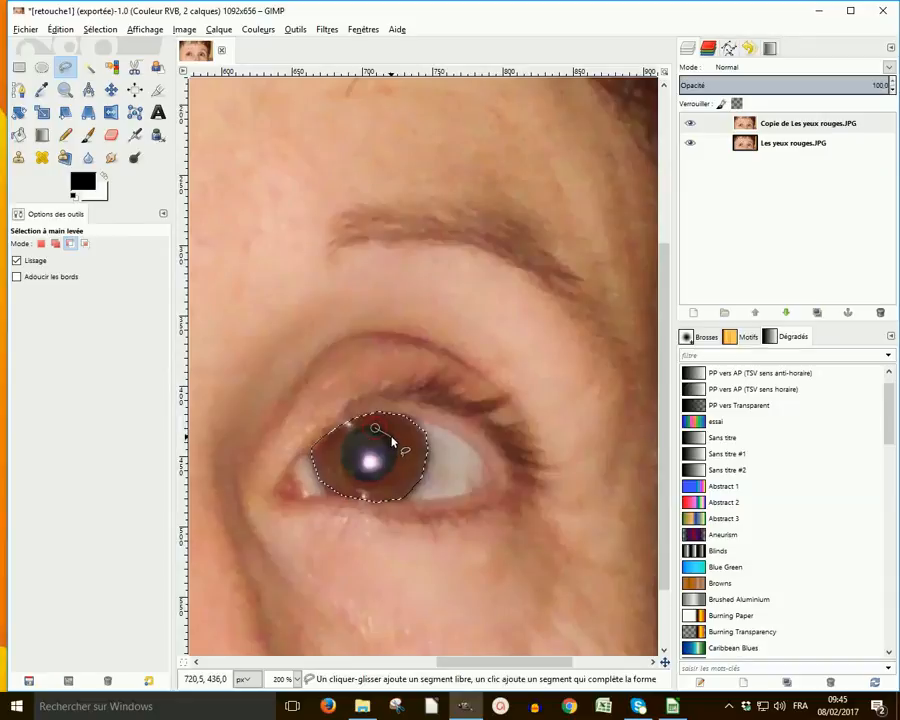
left_click(394, 449)
left_click(397, 462)
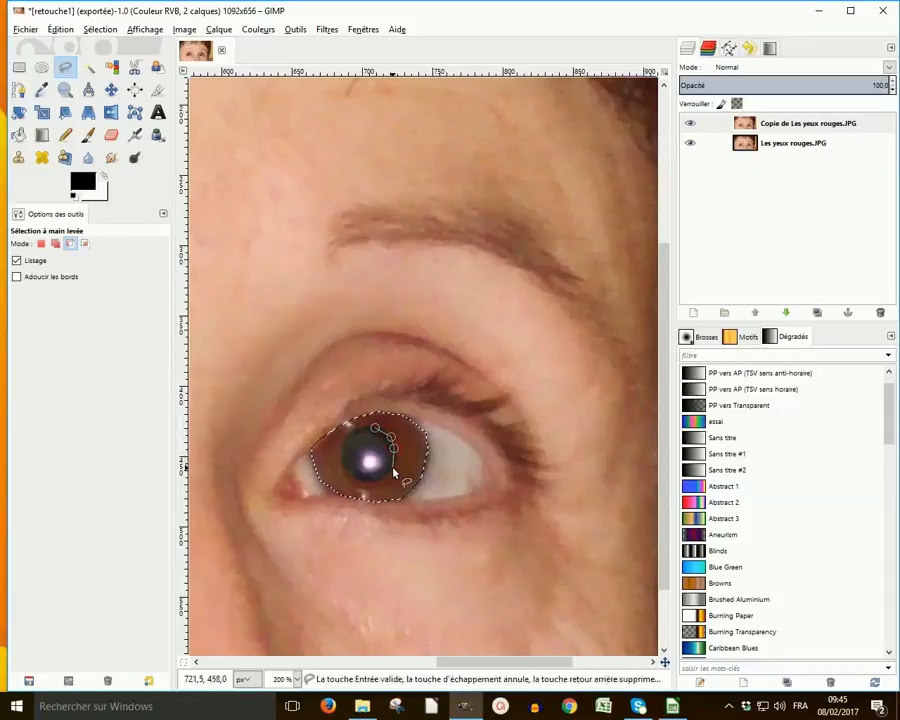
left_click(387, 475)
left_click(377, 480)
left_click(363, 479)
left_click(354, 476)
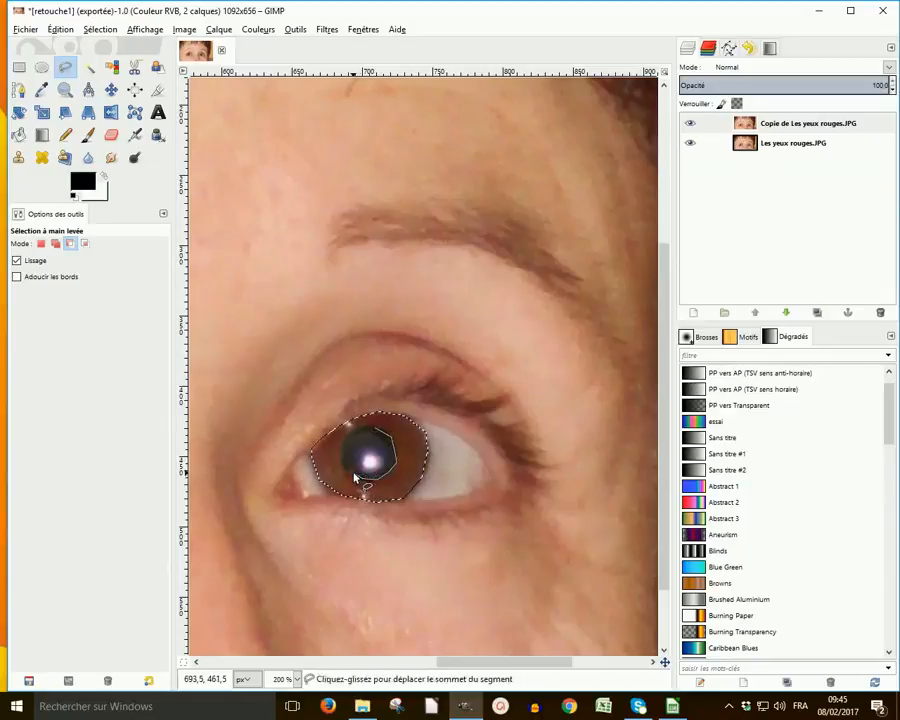
left_click(338, 456)
left_click(343, 440)
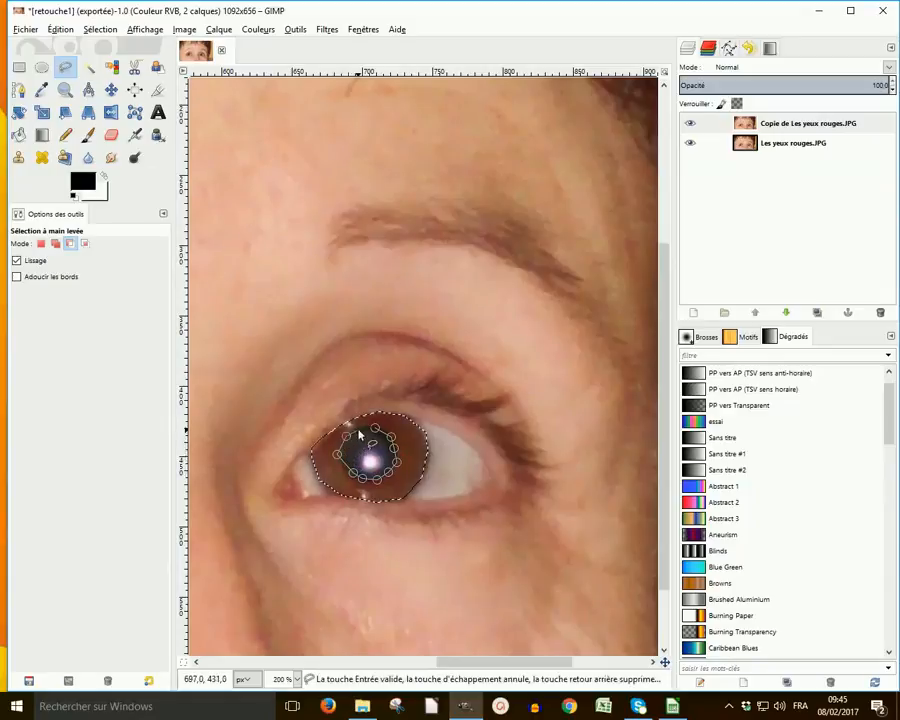
left_click(358, 431)
left_click(375, 430)
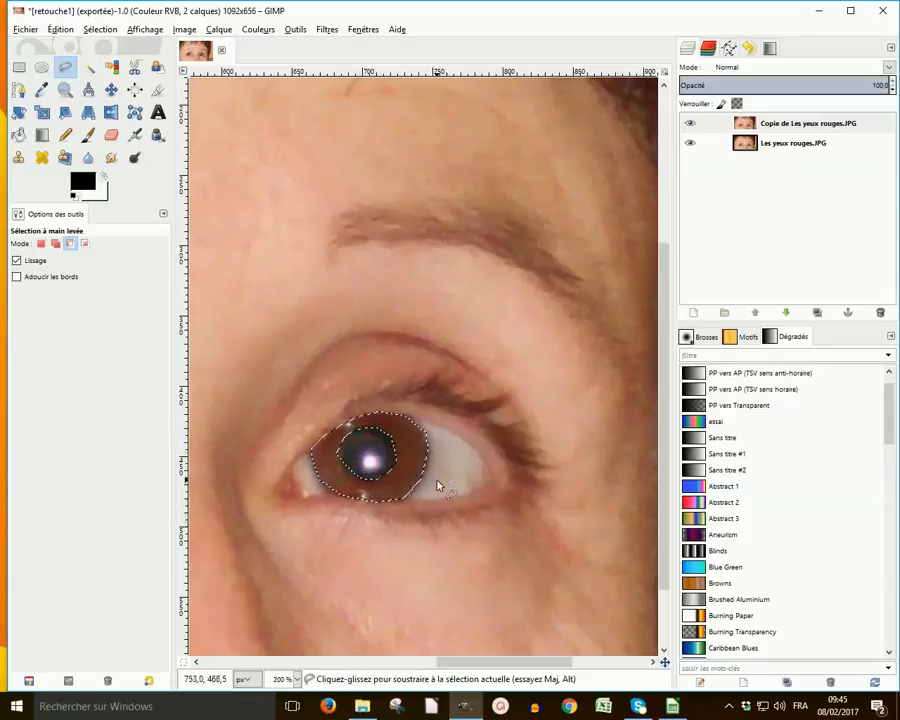
Add the iris of the eye on the photo's left side to the current selection with a closed freehand outline
left_click_drag(553, 664, 340, 677)
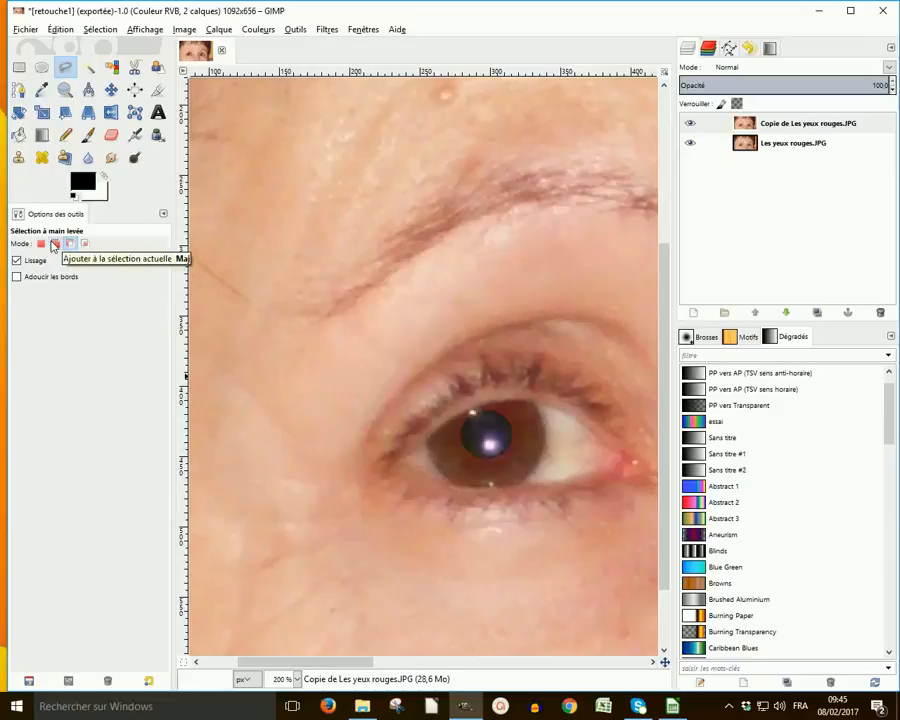
left_click(56, 244)
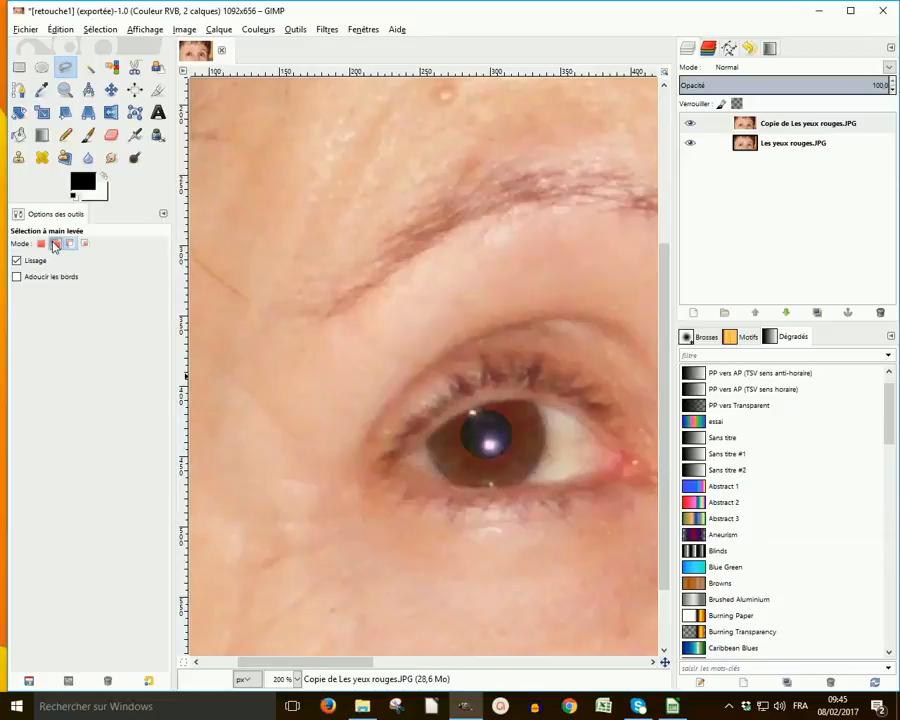
left_click(437, 430)
left_click(458, 418)
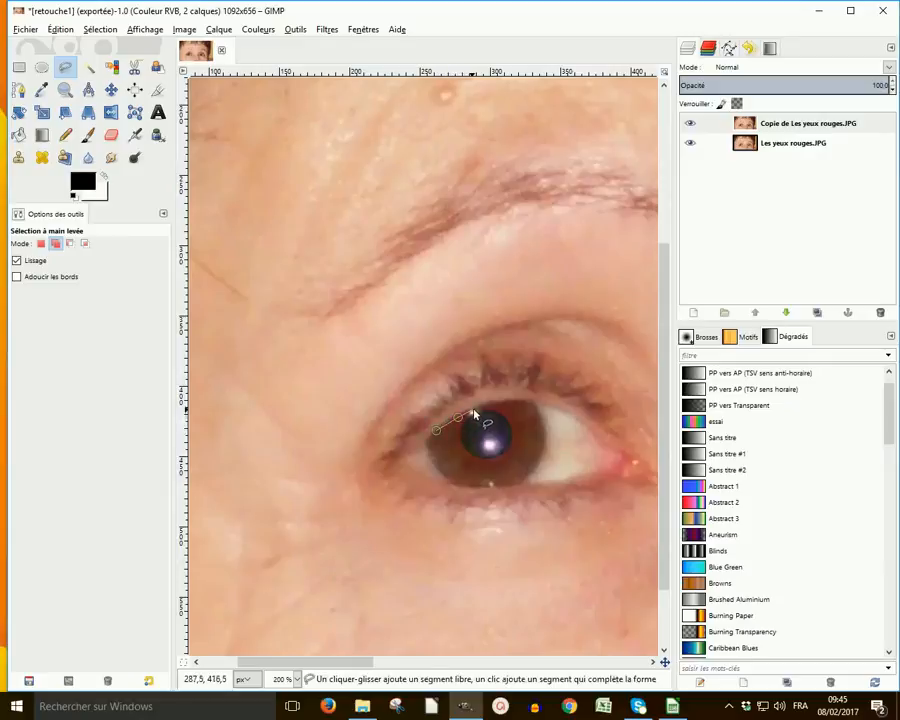
left_click(476, 407)
left_click(506, 401)
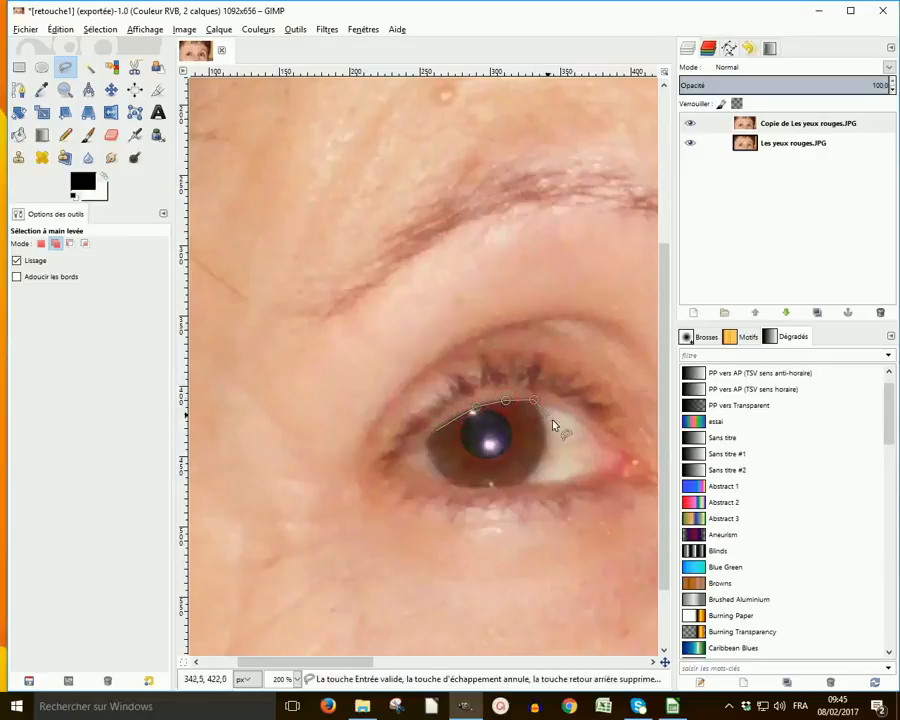
left_click(549, 437)
left_click(543, 460)
left_click(488, 488)
left_click(469, 486)
left_click(450, 477)
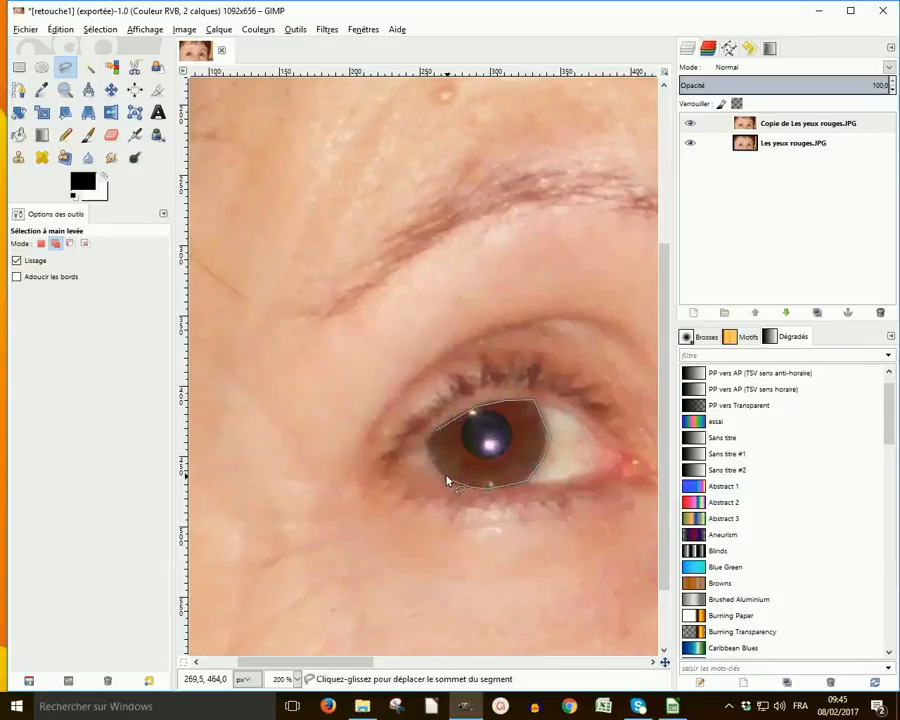
left_click(431, 455)
left_click(429, 441)
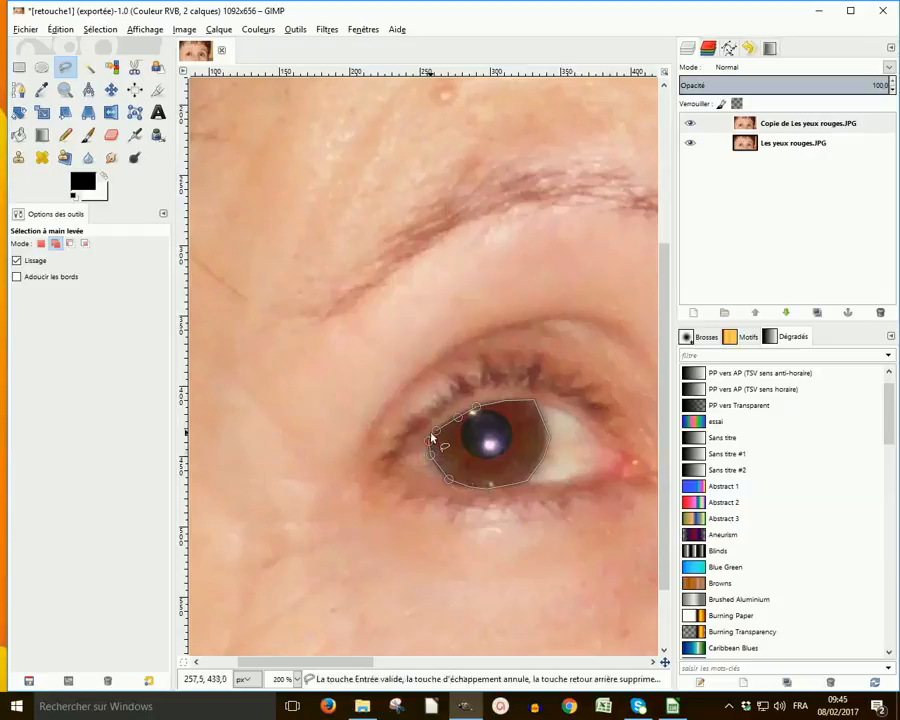
left_click(437, 432)
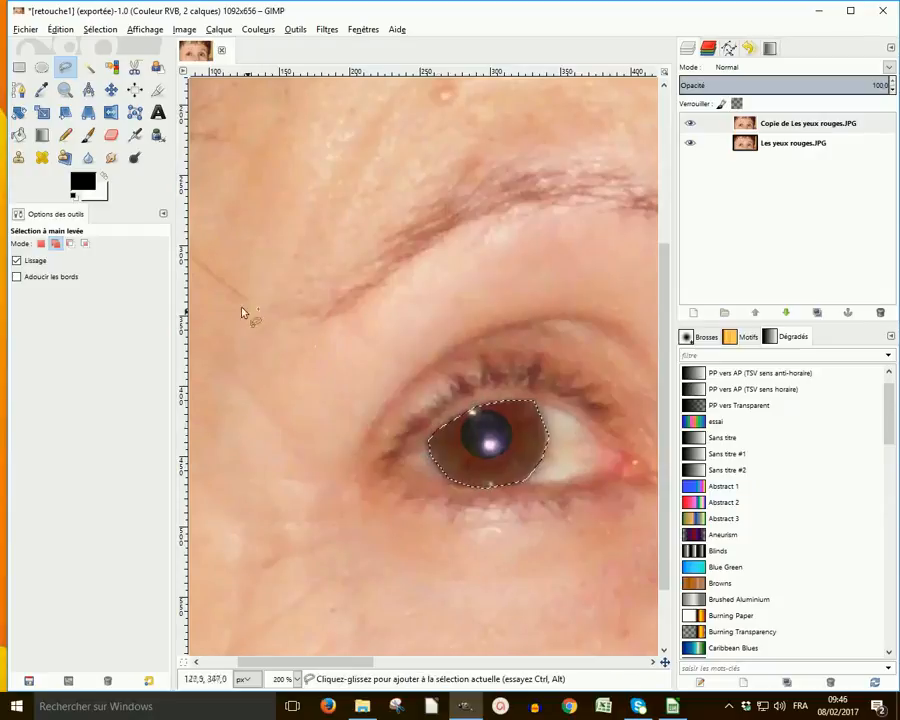
Subtract the pupil of the eye on the photo's left side from the selection with a closed freehand outline
left_click(71, 245)
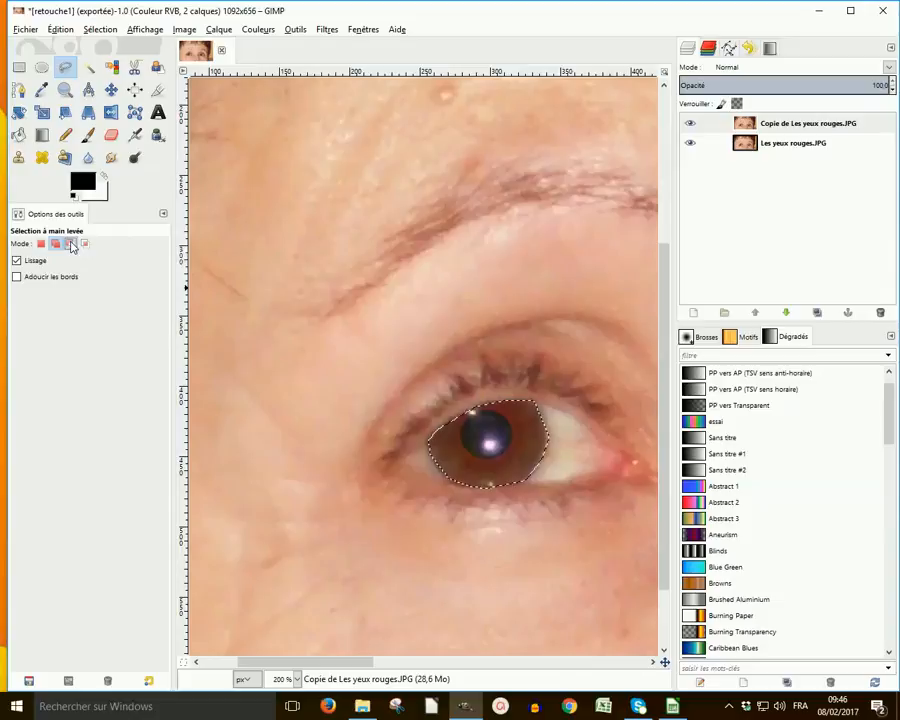
left_click(494, 411)
left_click(506, 420)
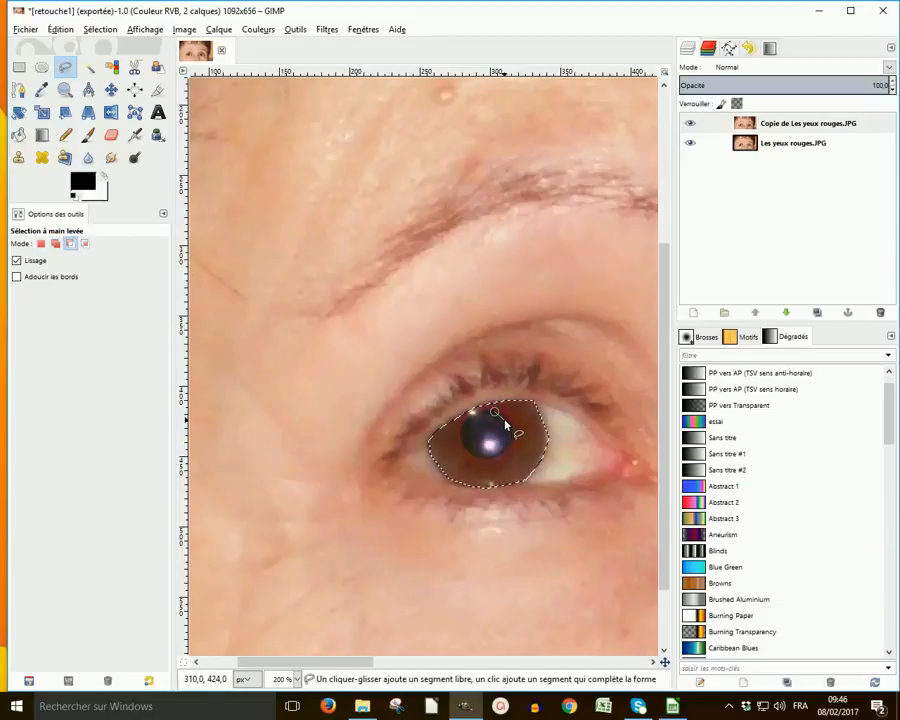
left_click(511, 434)
left_click(508, 447)
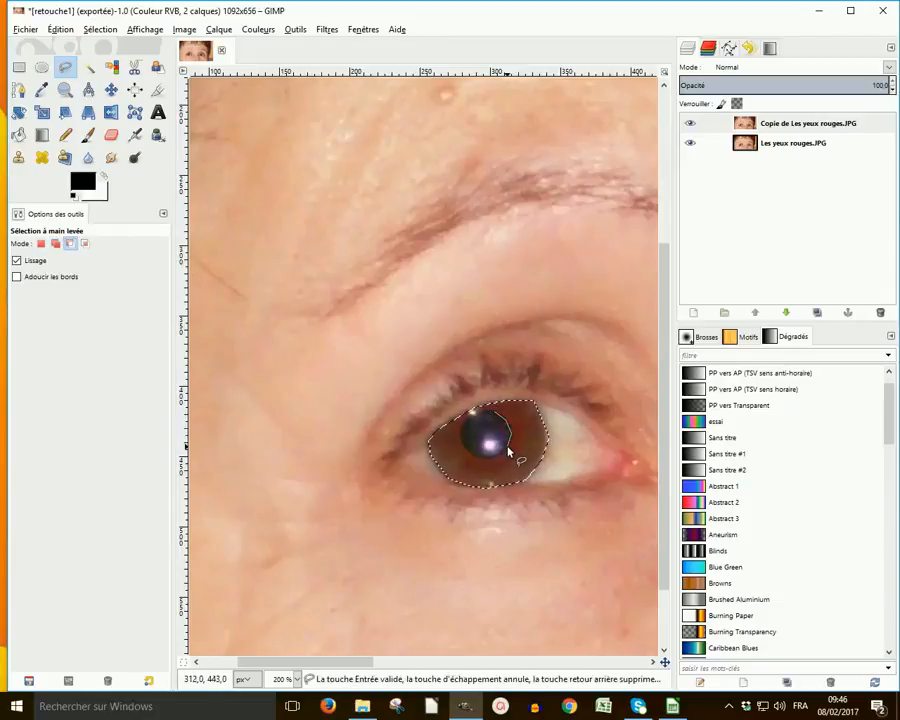
left_click(497, 455)
left_click(482, 459)
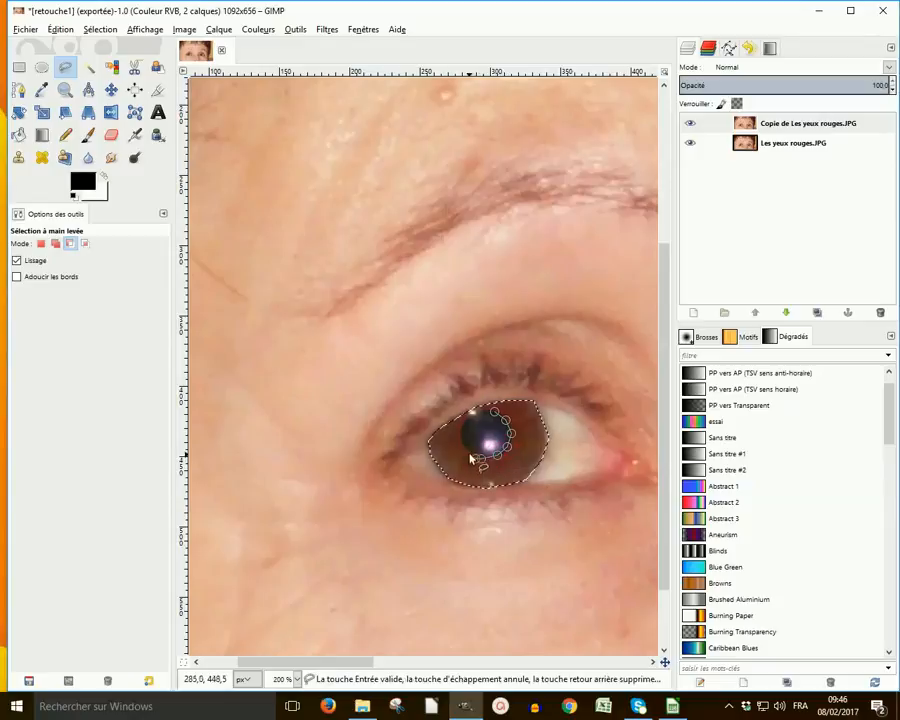
left_click(466, 446)
left_click(461, 425)
left_click(465, 419)
left_click(474, 414)
left_click(474, 414)
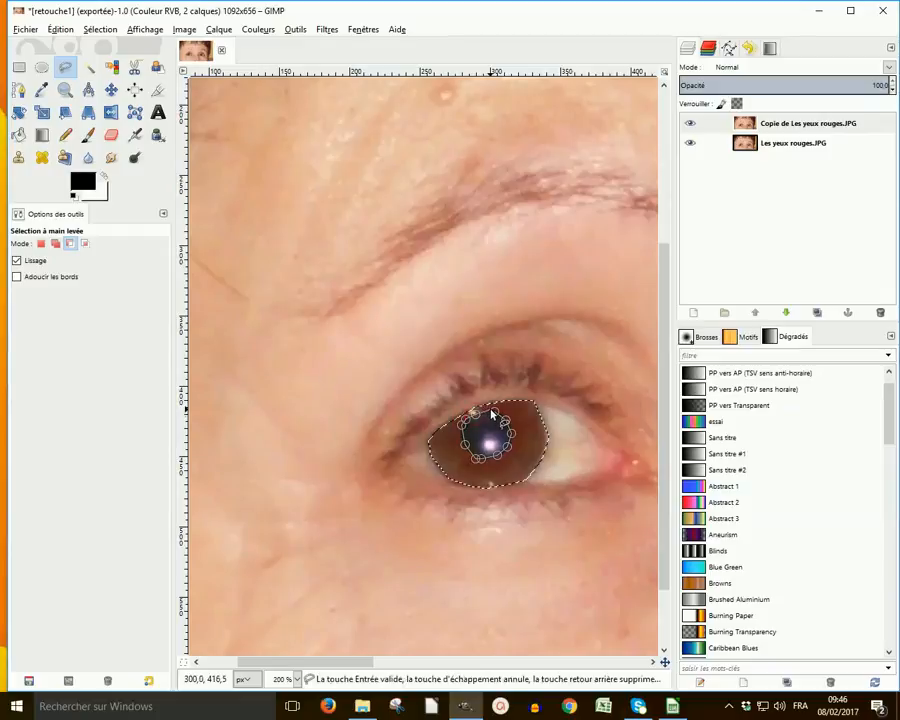
left_click(495, 416)
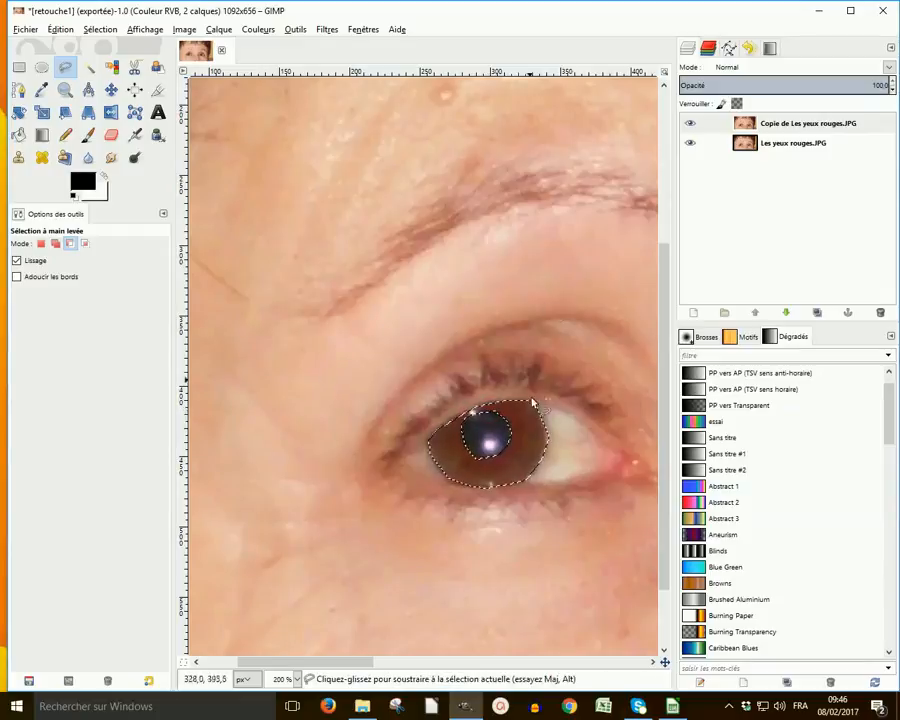
Add an alpha channel to the duplicated layer and invert the selection
scroll(477, 226, "down", 2)
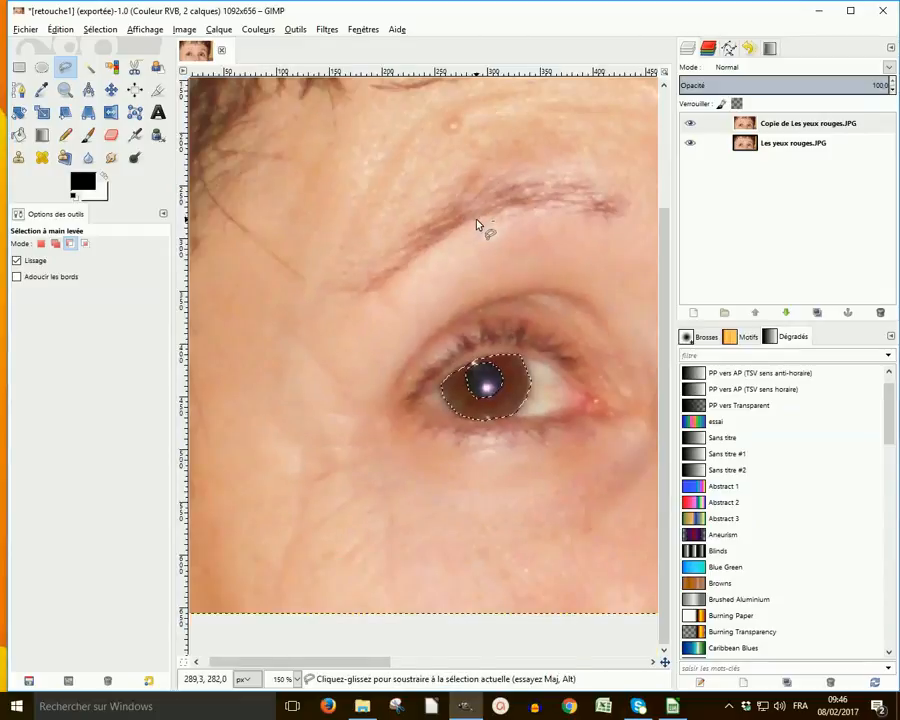
scroll(472, 234, "down", 1)
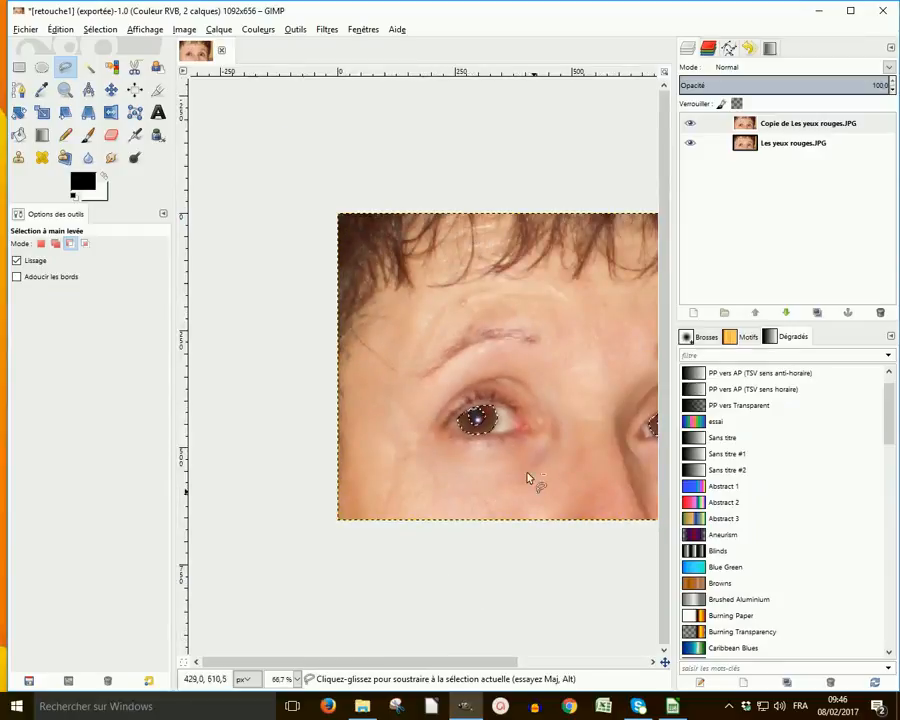
left_click_drag(513, 668, 538, 669)
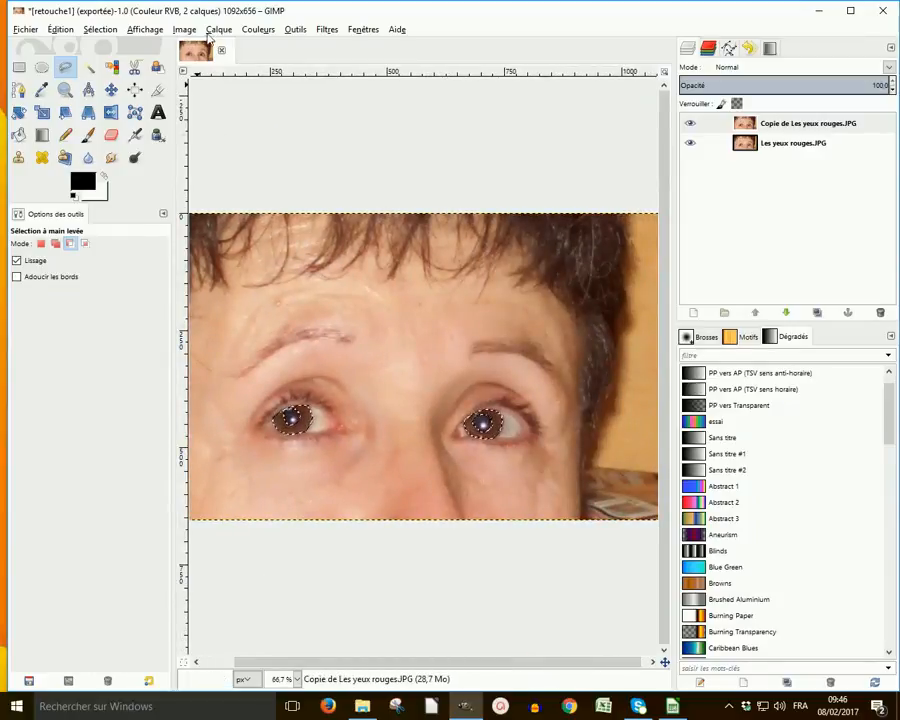
left_click(217, 30)
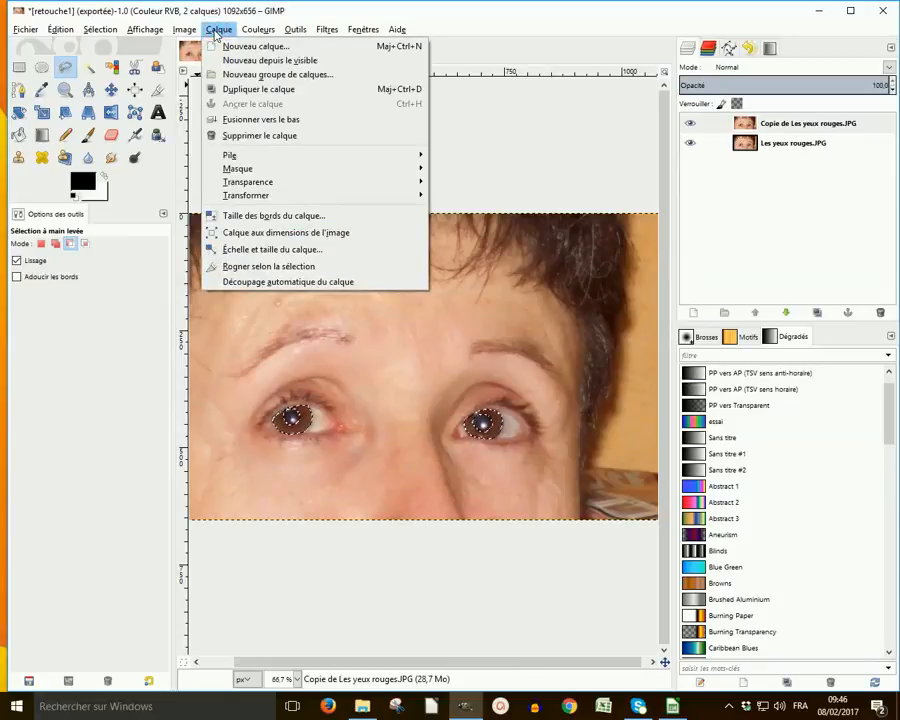
mouse_move(428, 183)
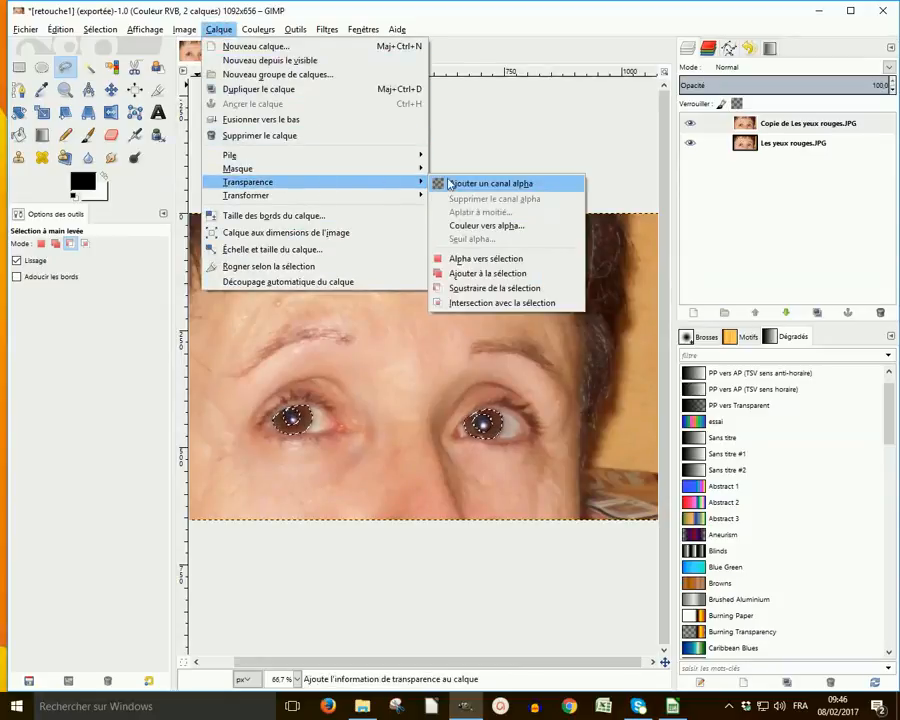
left_click(482, 185)
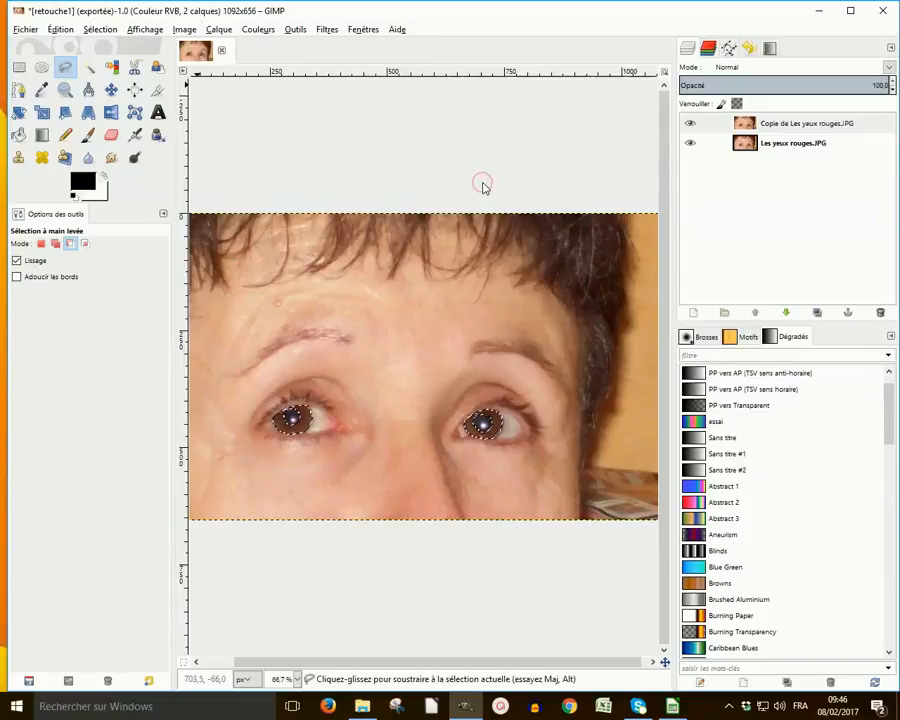
left_click(98, 31)
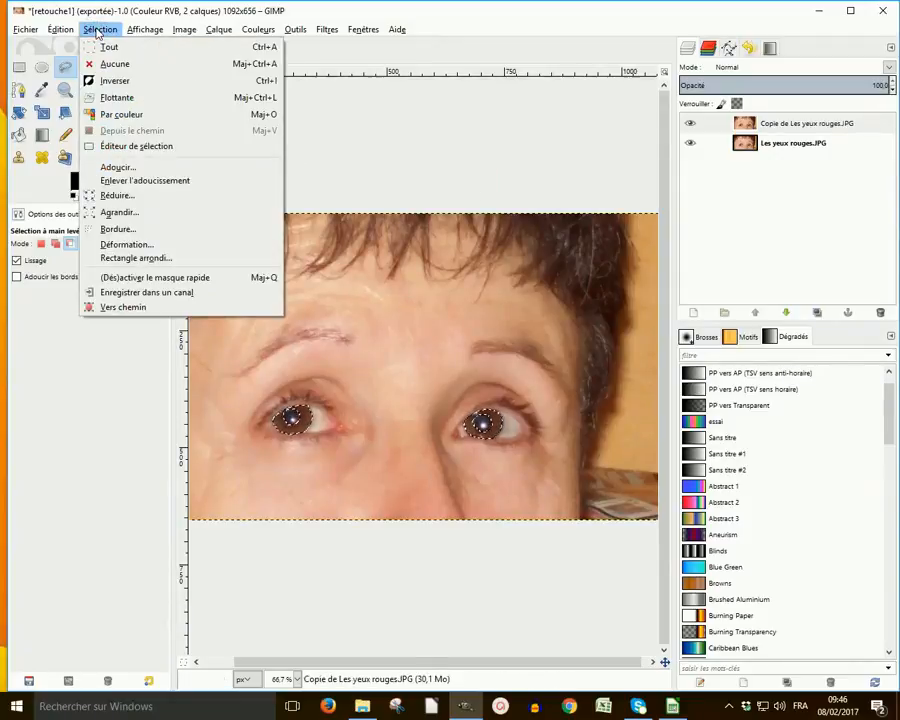
left_click(117, 83)
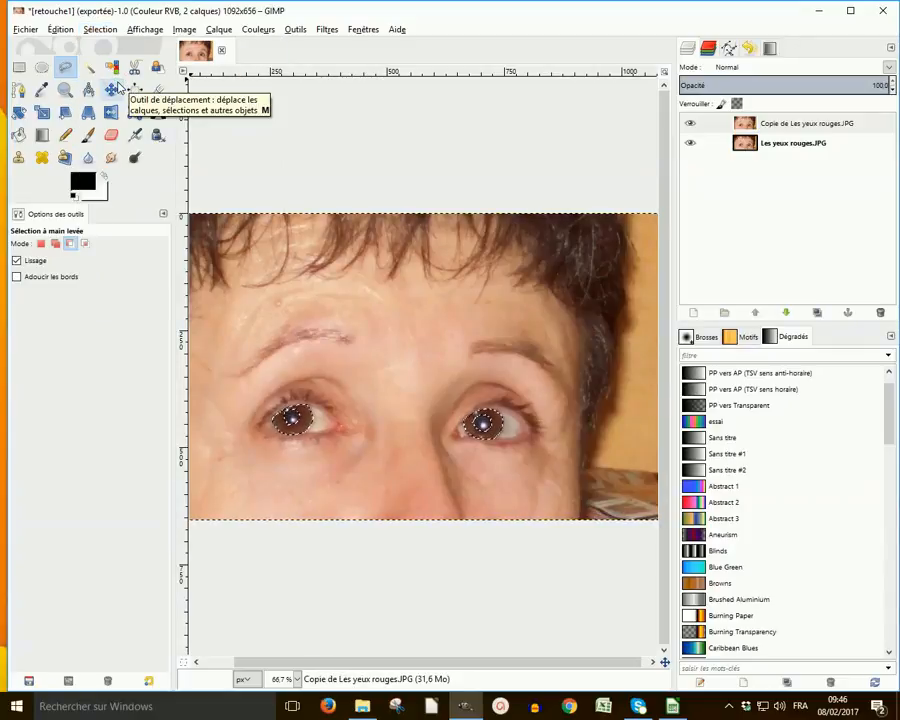
Delete everything outside the irises on the duplicated layer, check it with the original layer briefly hidden, and clear the selection
key("Delete")
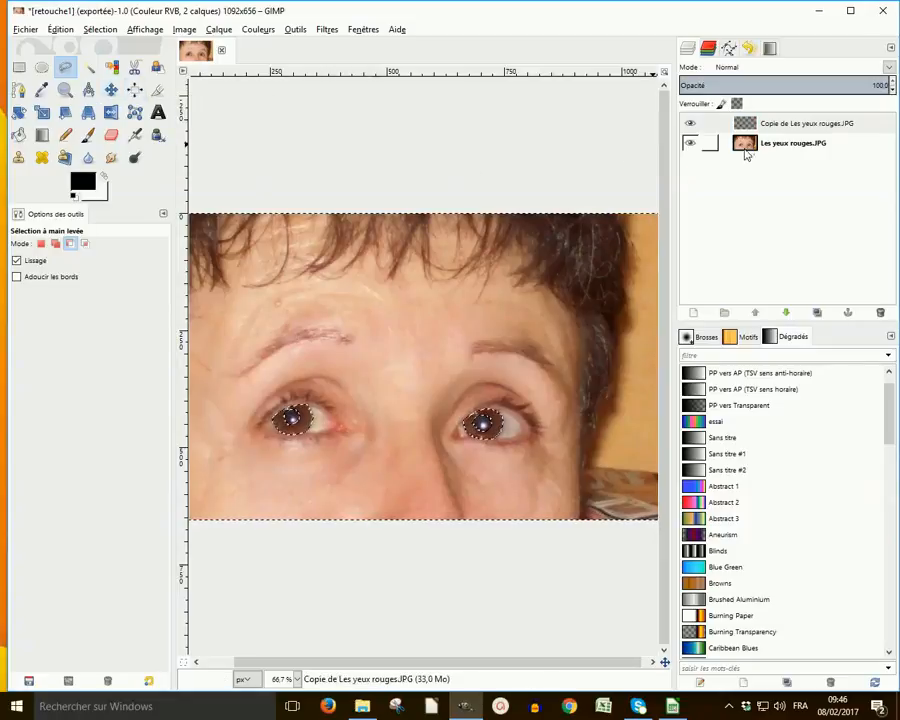
left_click(691, 145)
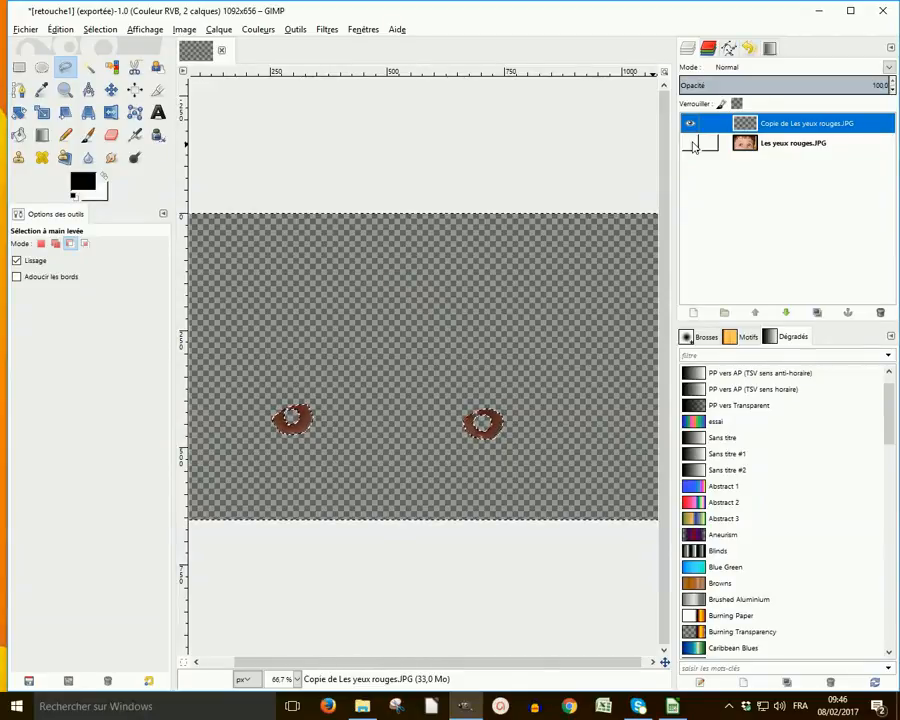
left_click(691, 145)
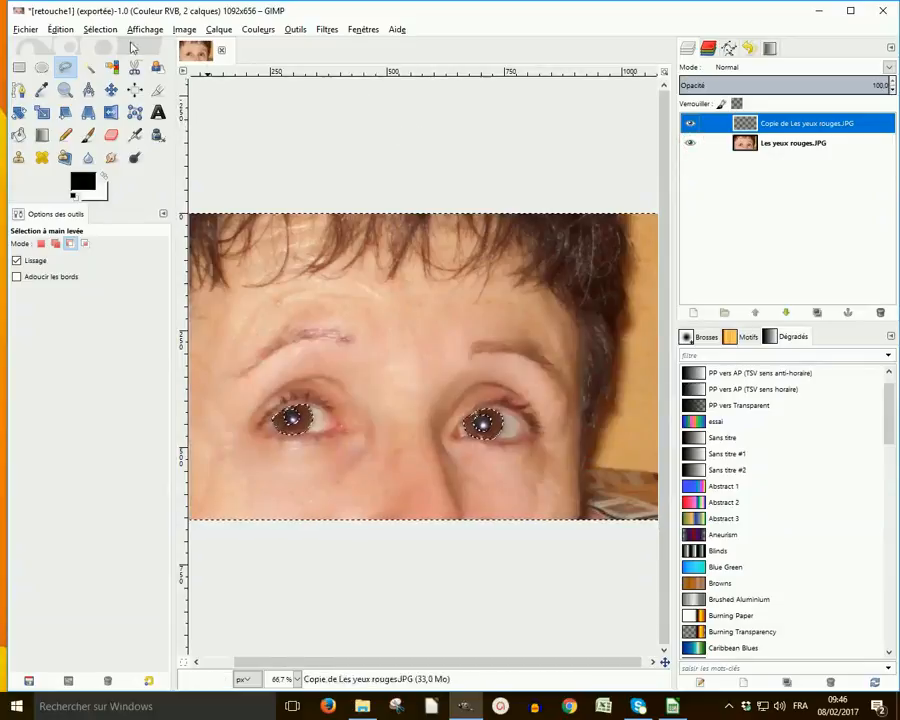
left_click(100, 33)
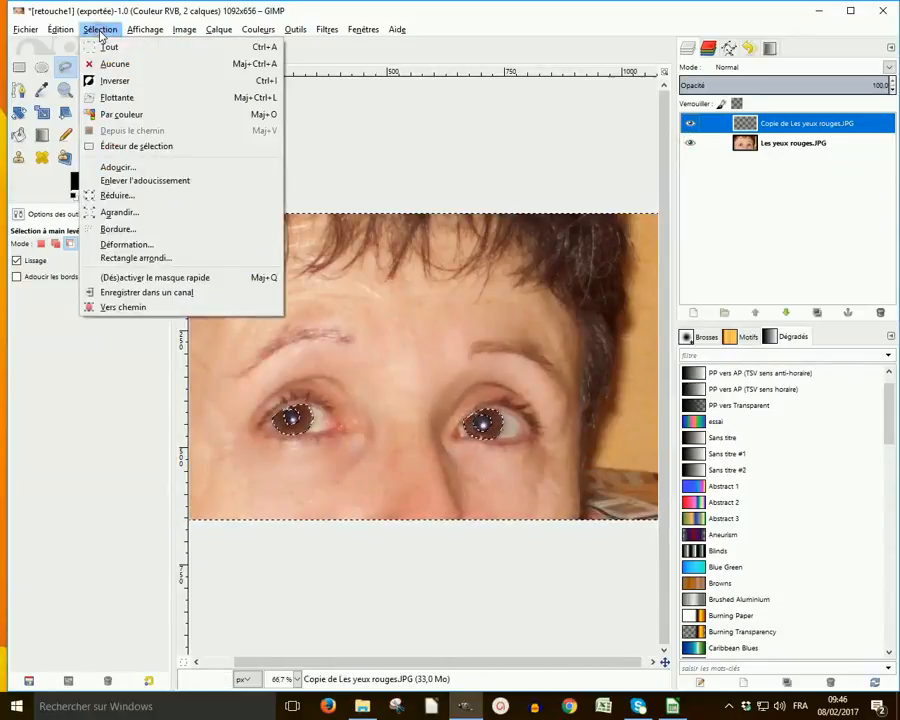
left_click(113, 63)
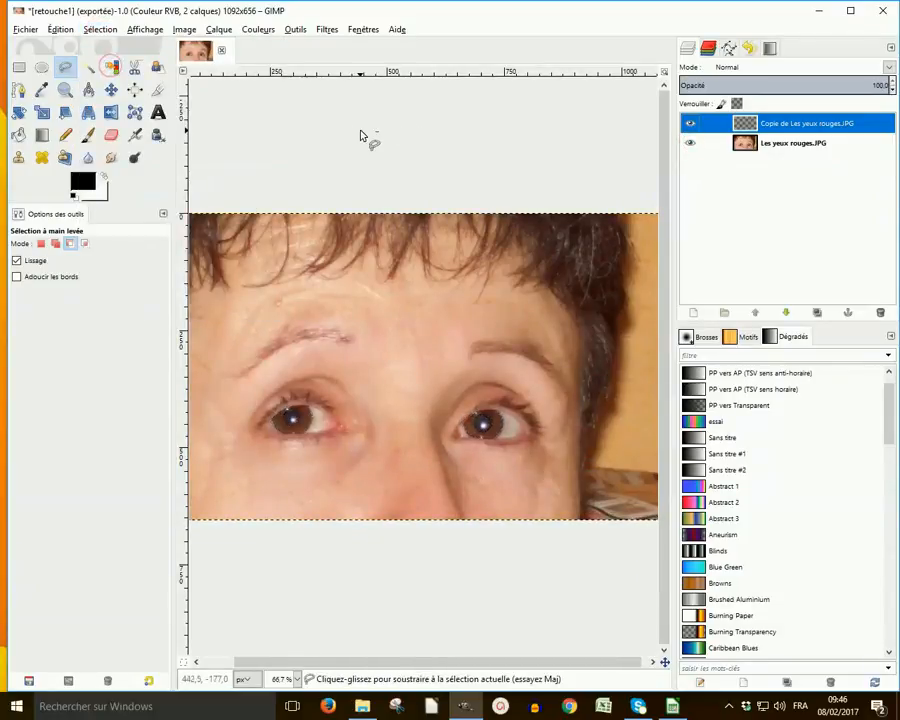
Colorize the irises on the duplicated layer with hue 195, saturation 45 and lightness 1
left_click(259, 31)
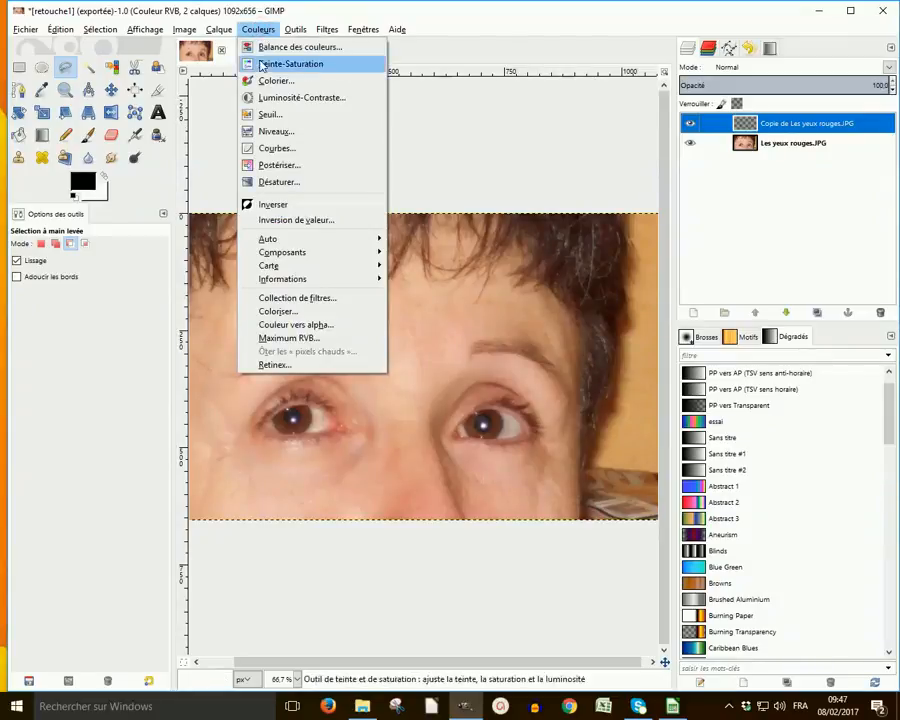
left_click(266, 81)
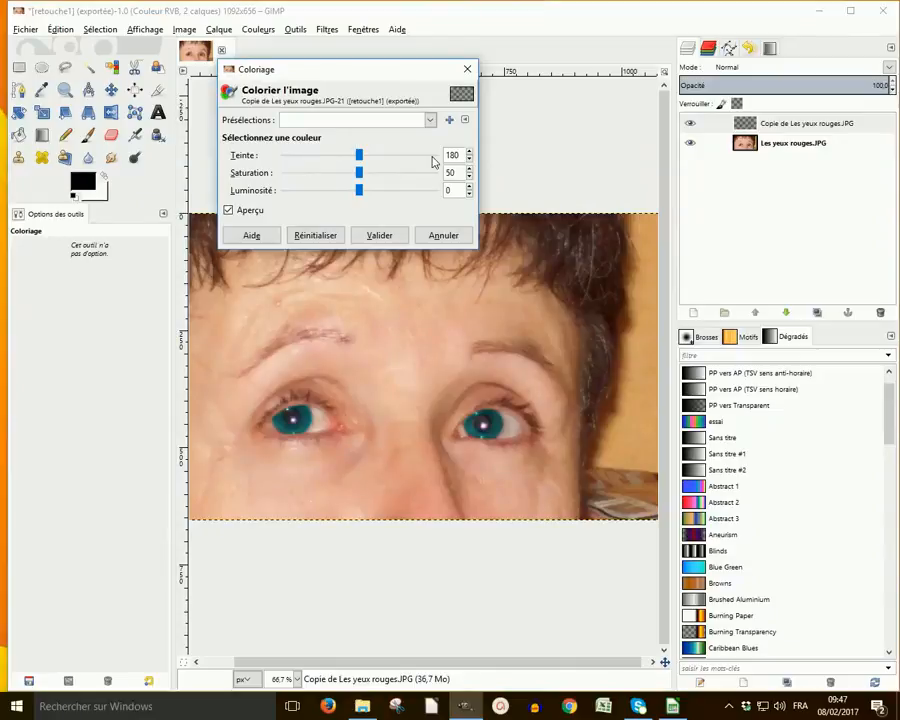
left_click_drag(390, 80, 457, 56)
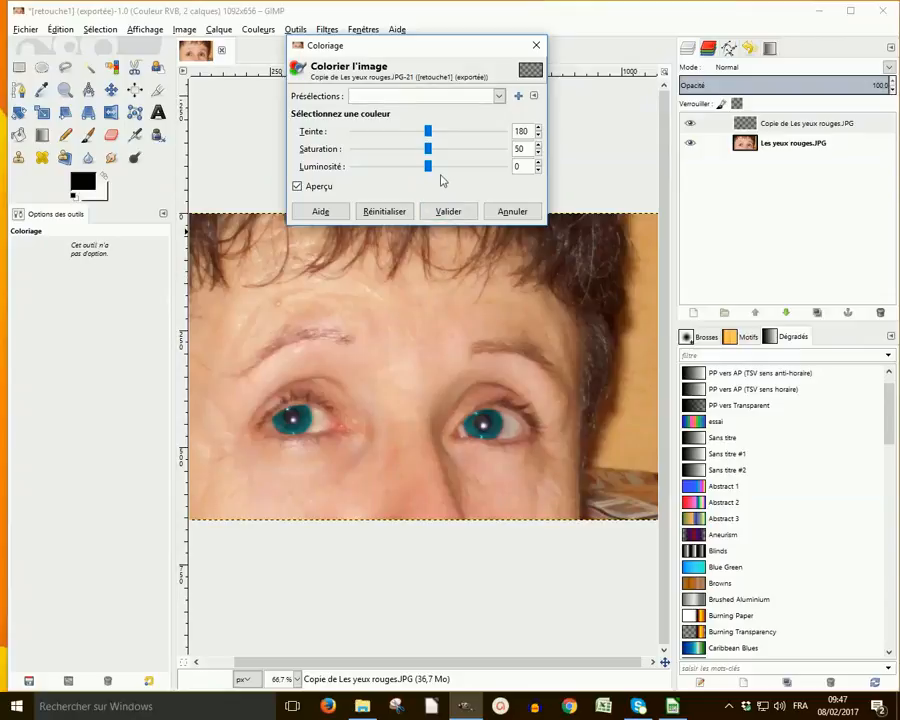
left_click(427, 131)
left_click_drag(427, 131, 405, 133)
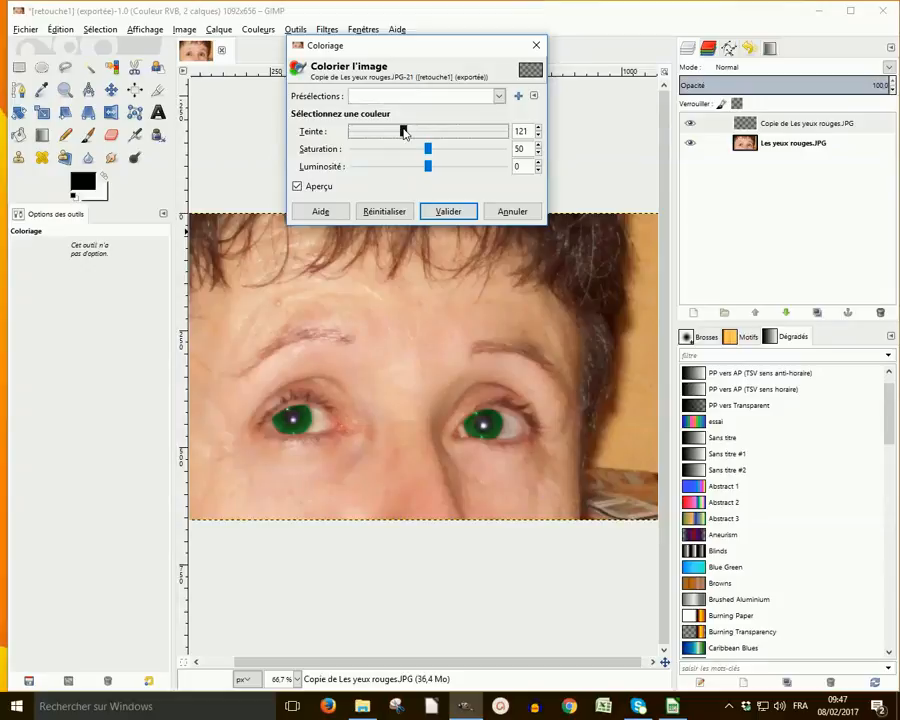
left_click_drag(404, 133, 432, 132)
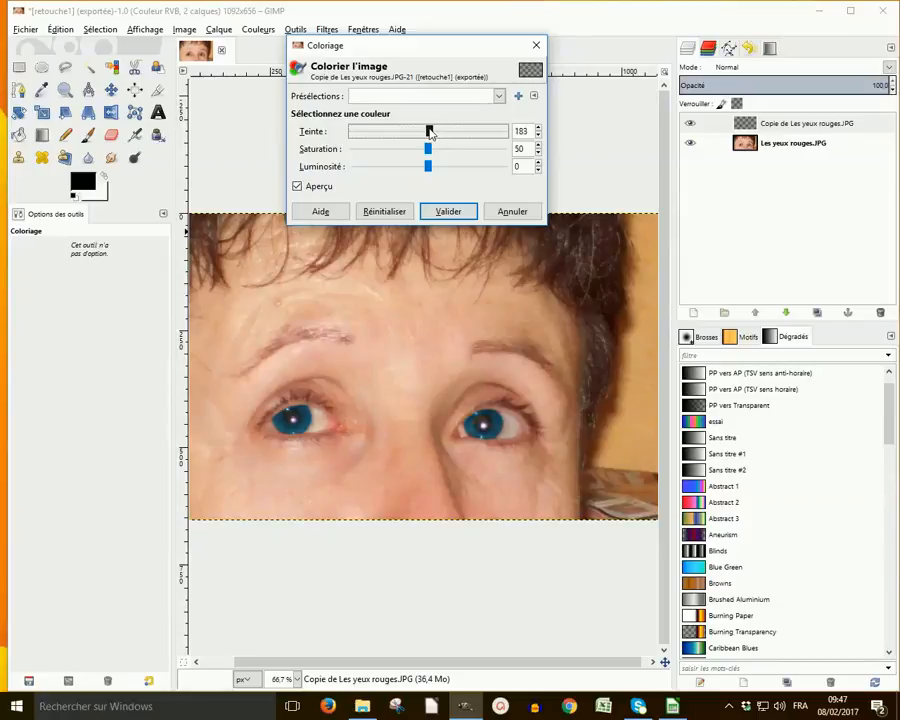
left_click_drag(431, 133, 435, 135)
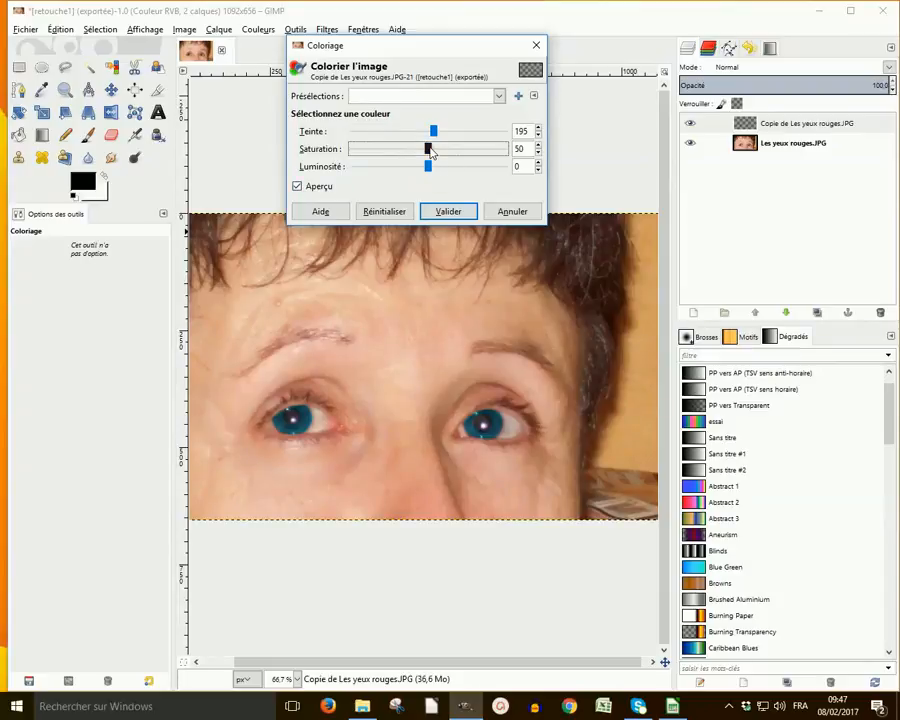
mouse_move(430, 150)
left_mouse_down()
mouse_move(422, 150)
mouse_move(444, 152)
mouse_move(420, 150)
mouse_move(436, 171)
mouse_move(417, 172)
mouse_move(434, 174)
left_mouse_up()
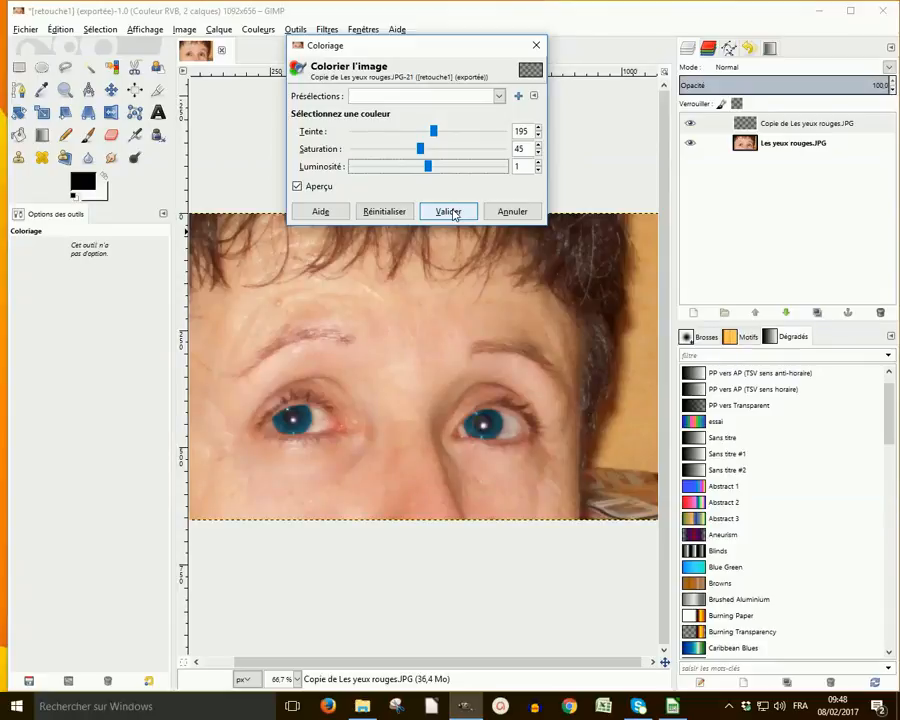
left_click(447, 211)
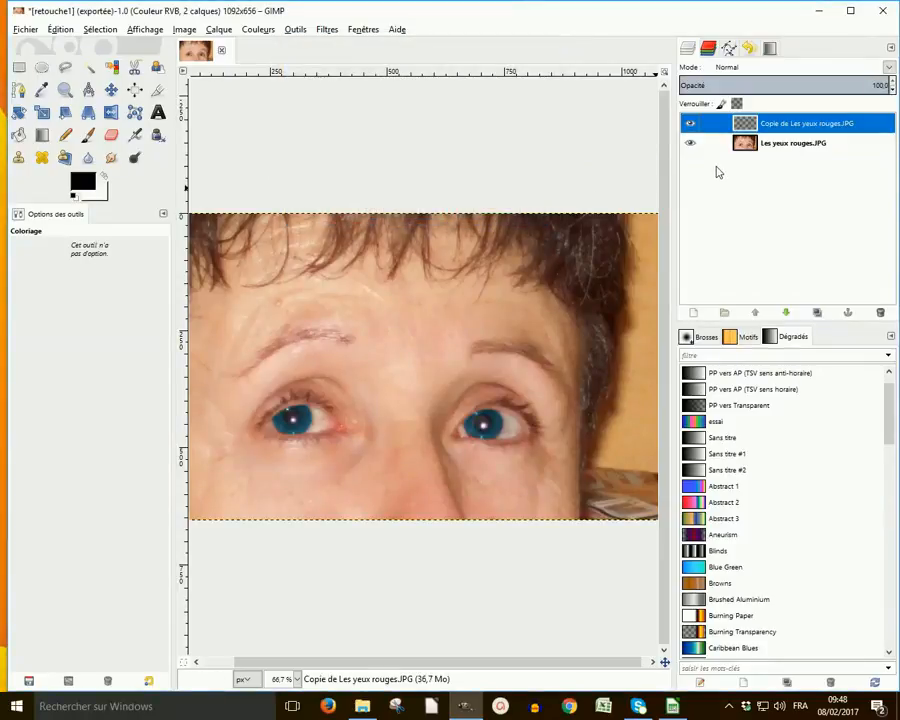
Merge the recoloured iris layer down onto the original photo layer and minimize the image window
right_click(745, 124)
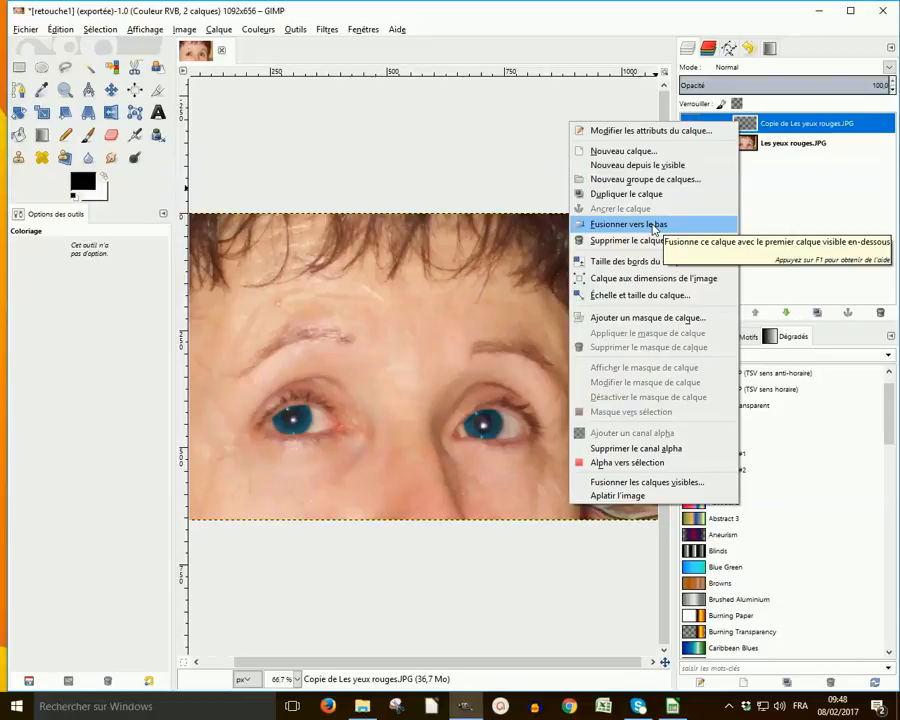
left_click(653, 226)
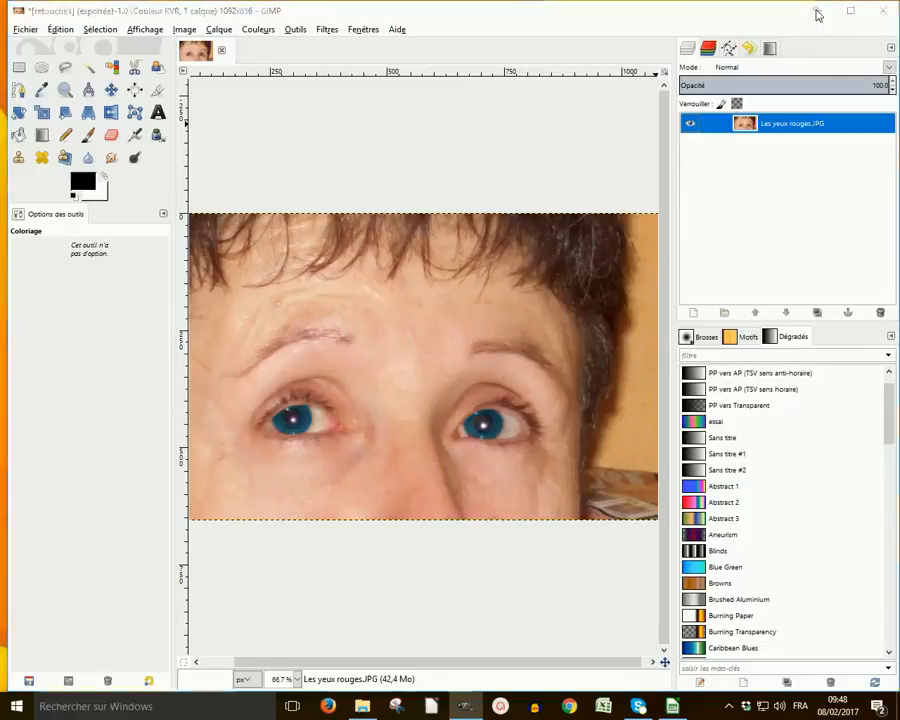
left_click(818, 13)
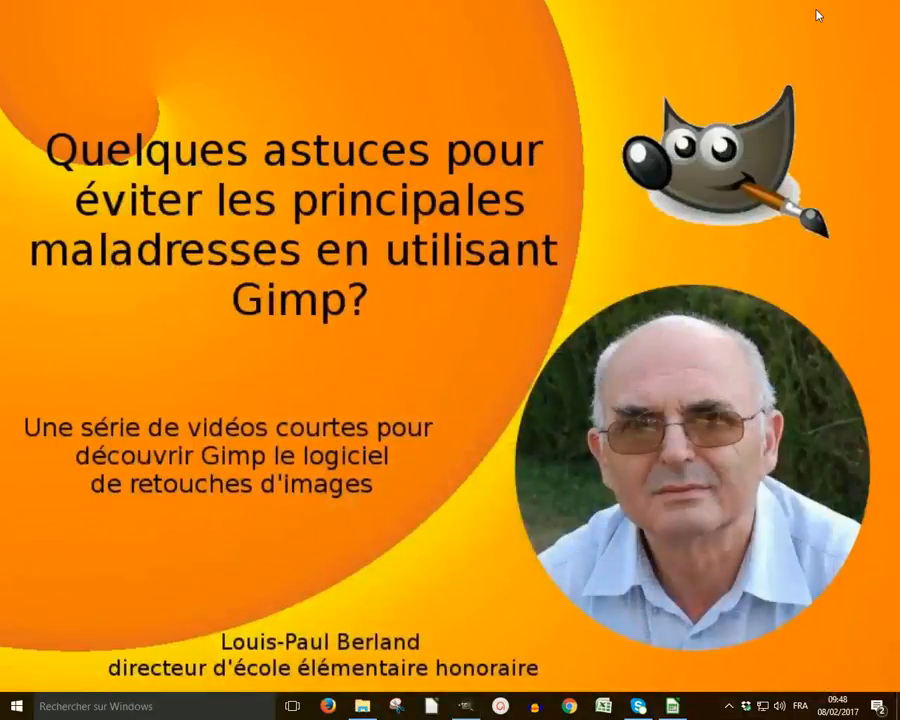